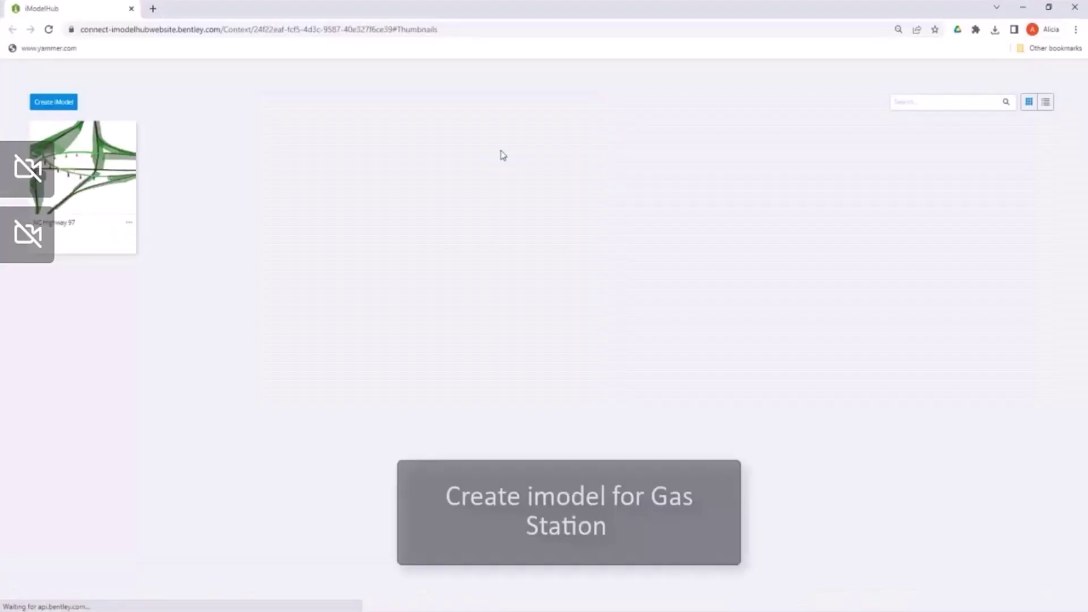
- Create a new iModel named and described 'Gas Station_AEC' in iModelHub
left_click(37, 104)
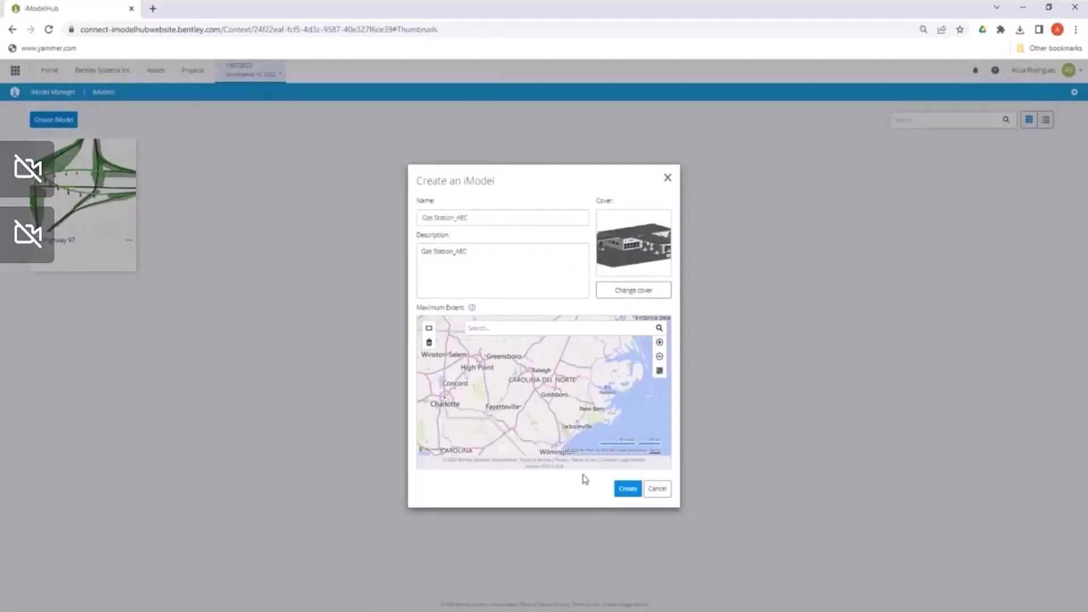
left_click(628, 488)
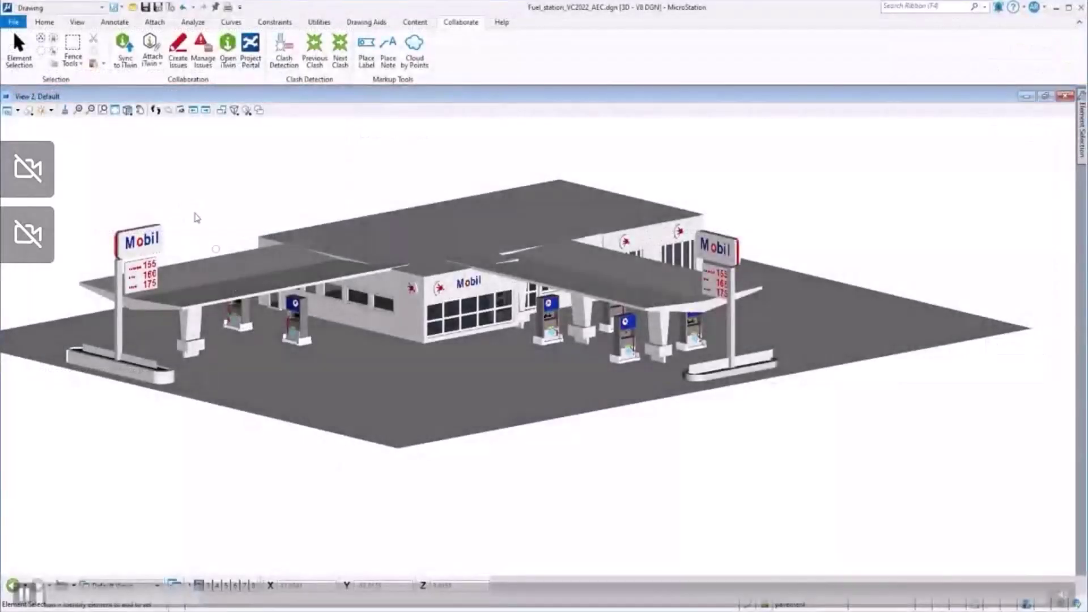
- Save a new Sync to iTwin connection 'Gas Station_AEC' mapping the fuel station file to the Gas Station_AEC iModel
left_click(124, 62)
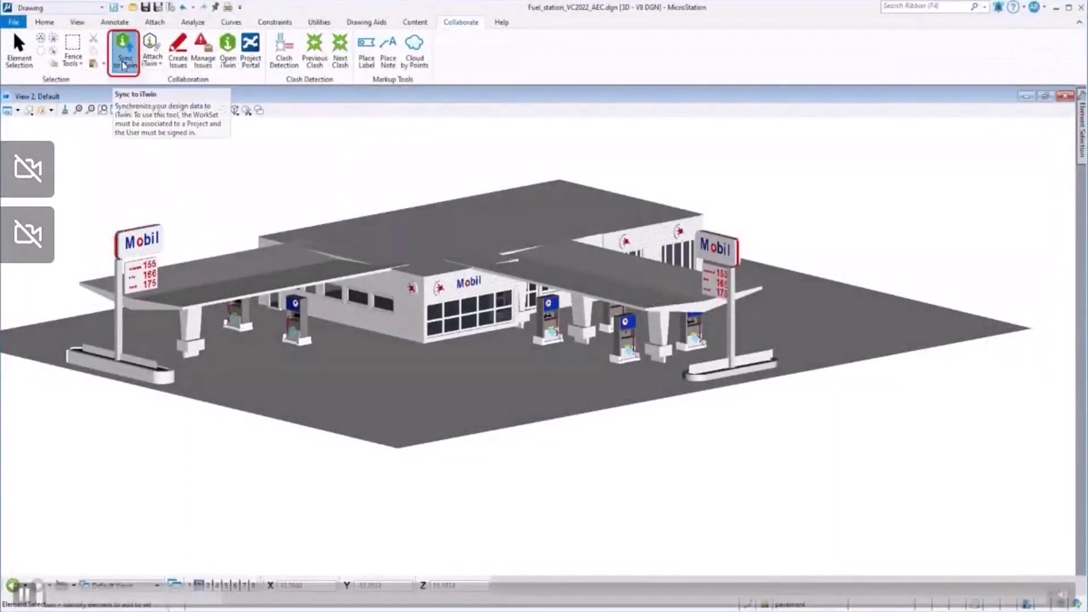
left_click(299, 150)
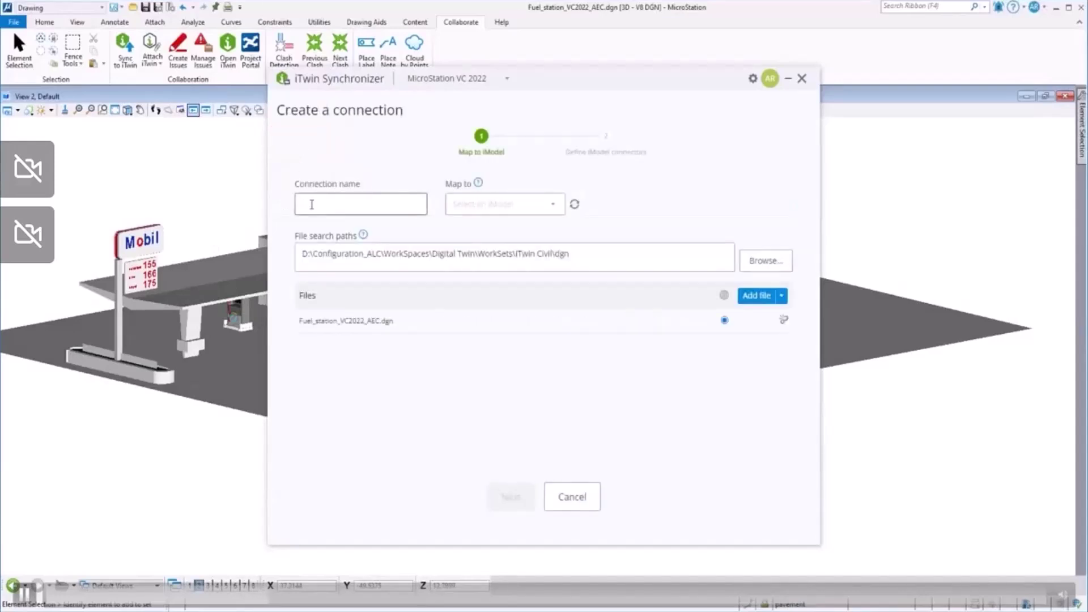
left_click(558, 209)
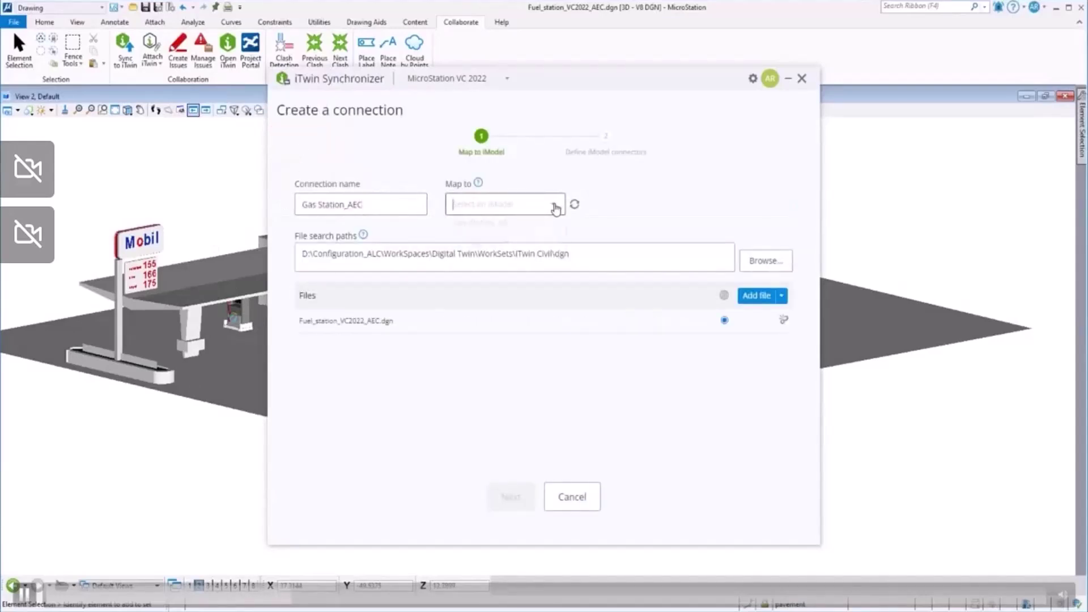
left_click(512, 230)
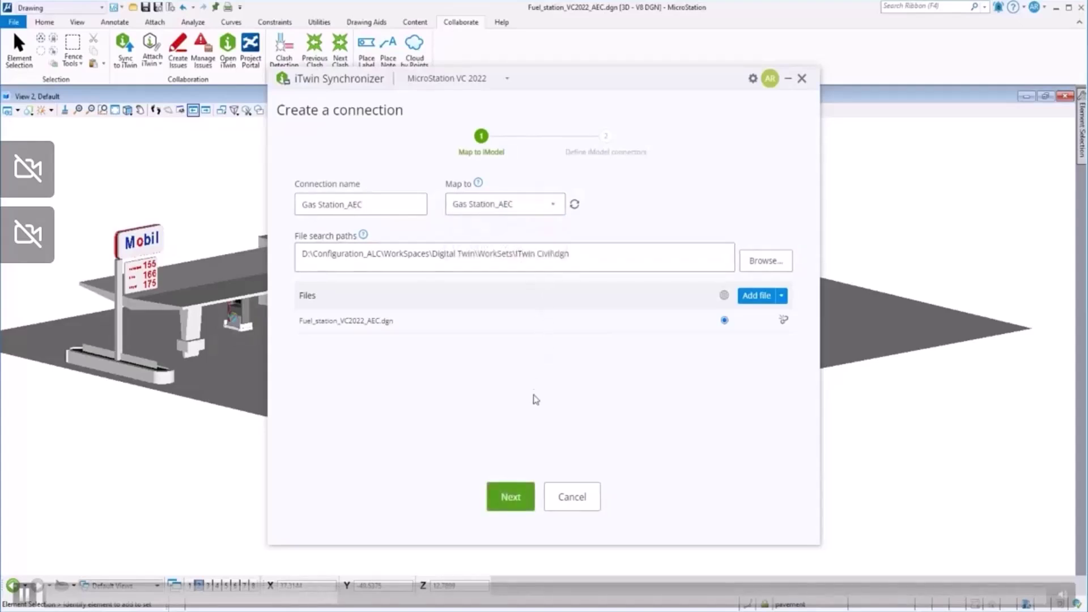
left_click(509, 499)
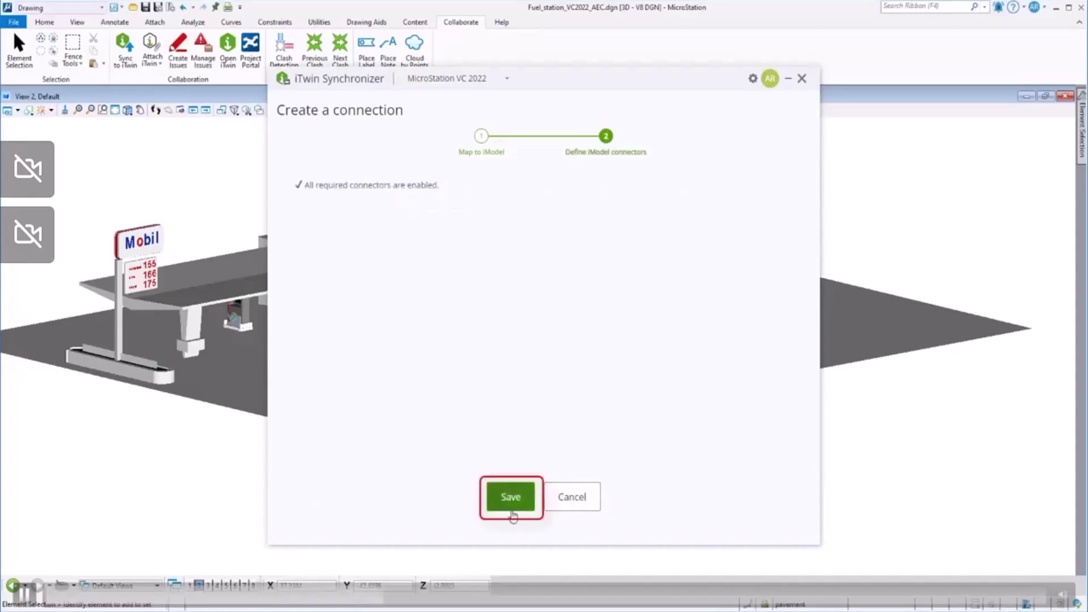
left_click(510, 498)
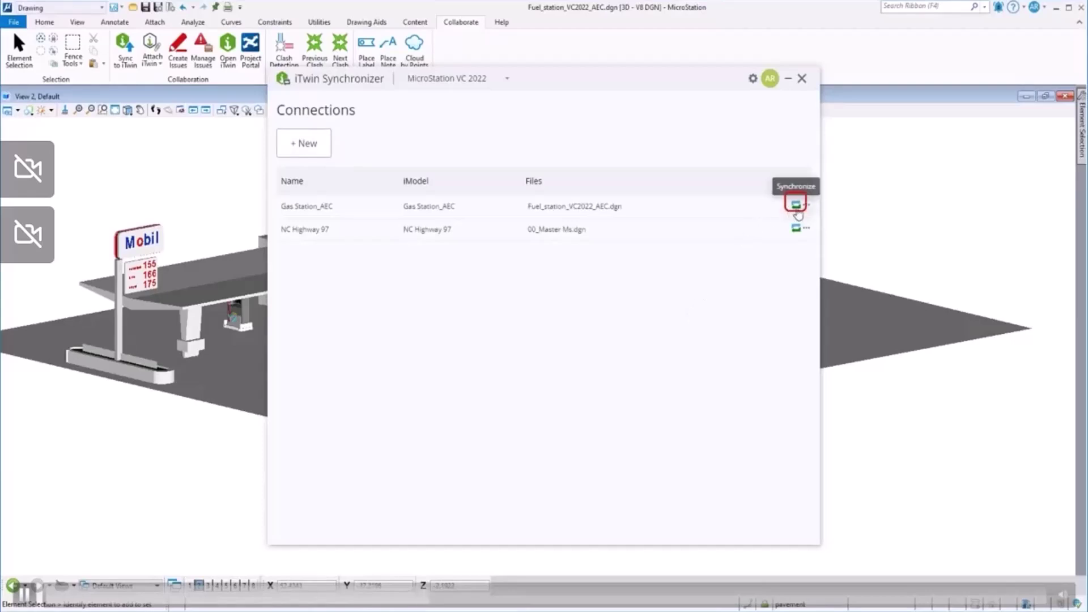
- Synchronize Gas Station_AEC as named version 'Gas Station_AEC_v0' and view it in Design Review
left_click(796, 206)
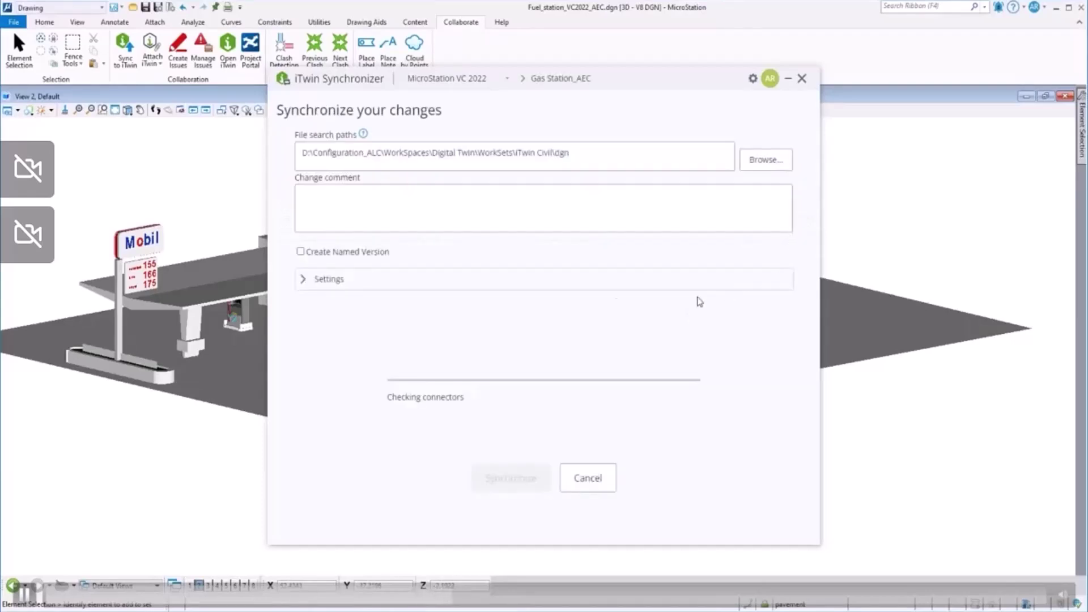
left_click(383, 252)
left_click(380, 288)
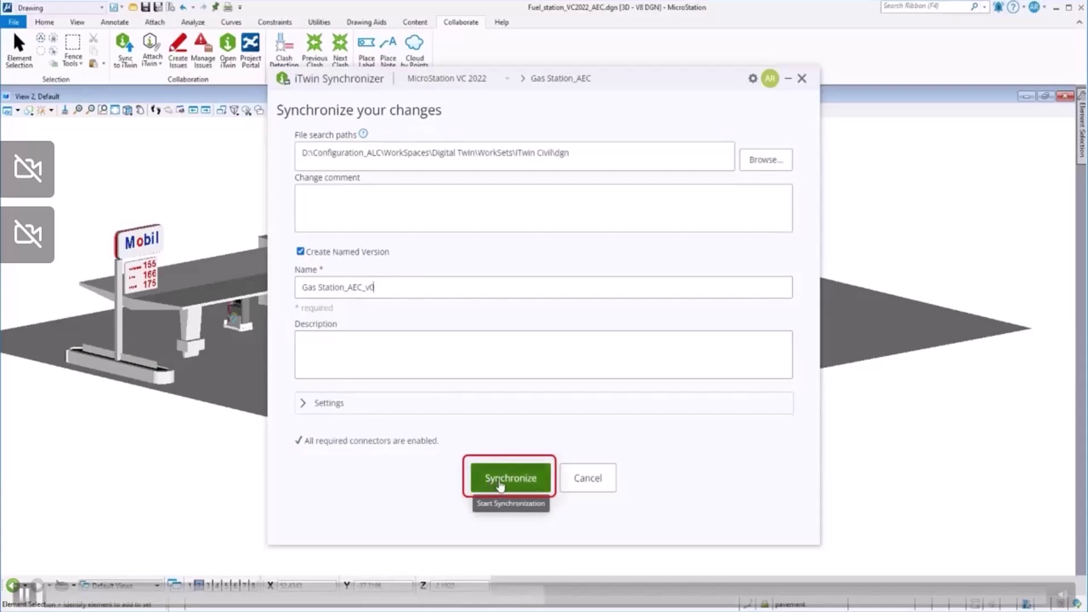
left_click(500, 483)
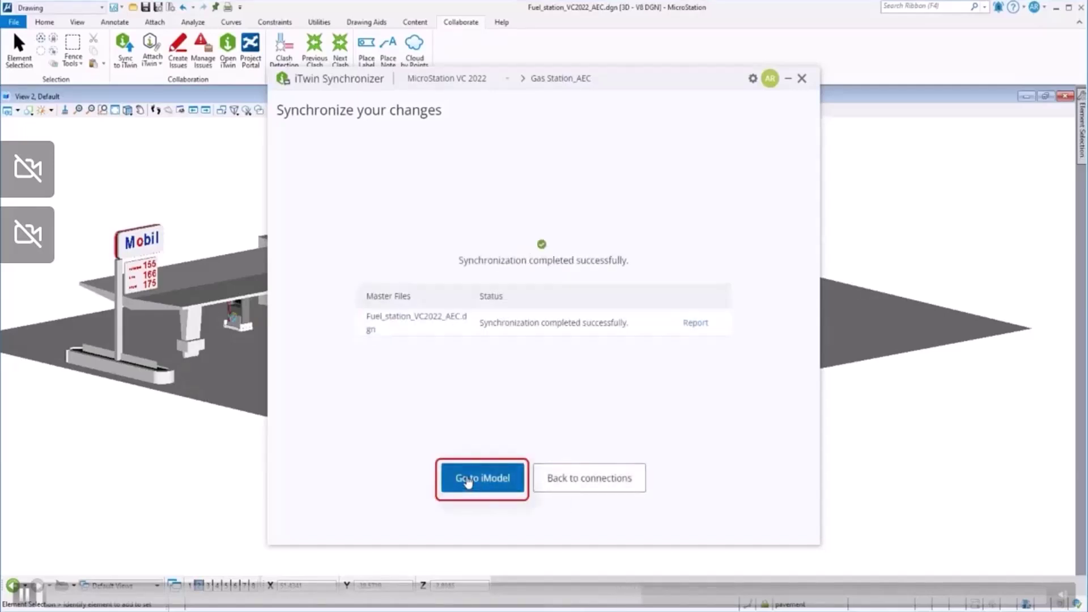
left_click(467, 482)
left_click(316, 135)
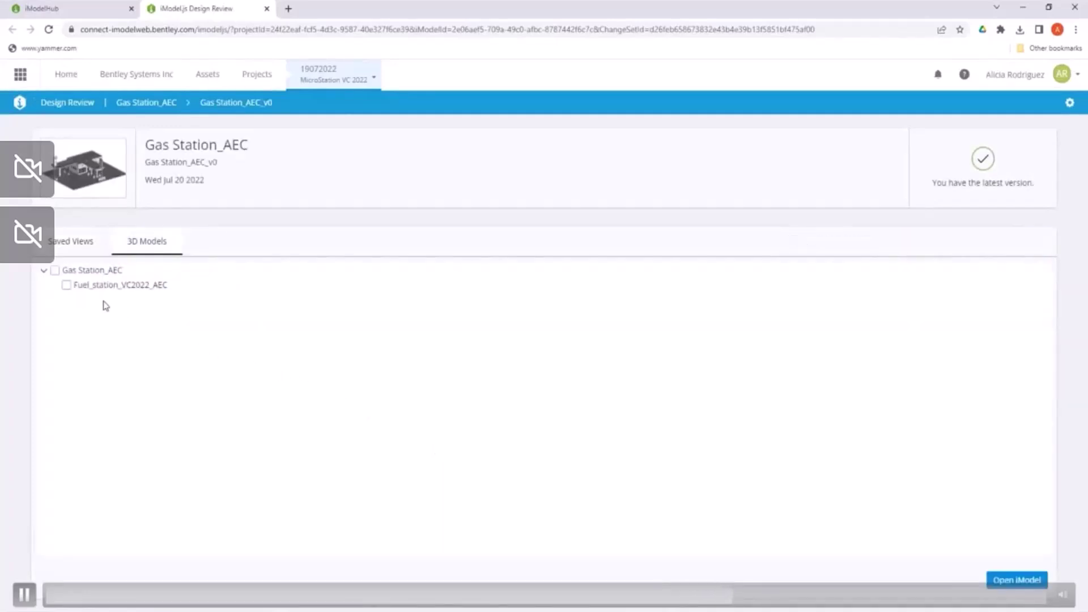
- Open the Gas Station_AEC 3D model and orbit around the gas station beside the highway
left_click(55, 271)
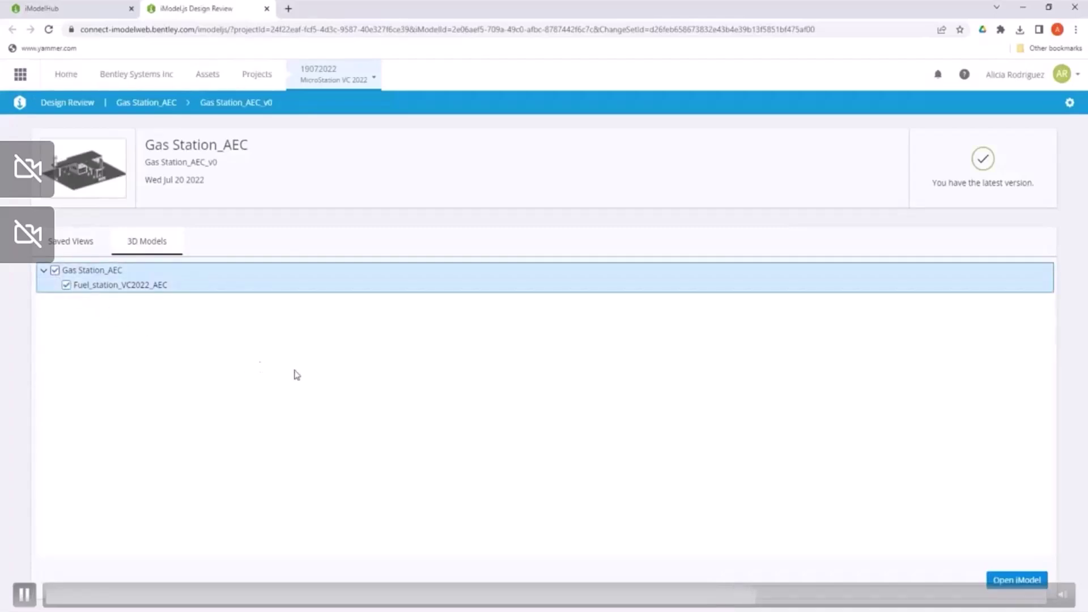
left_click(991, 580)
middle_click_drag(794, 432, 578, 433, "shift")
middle_click_drag(869, 324, 683, 270, "shift")
scroll(685, 294, "up", 5)
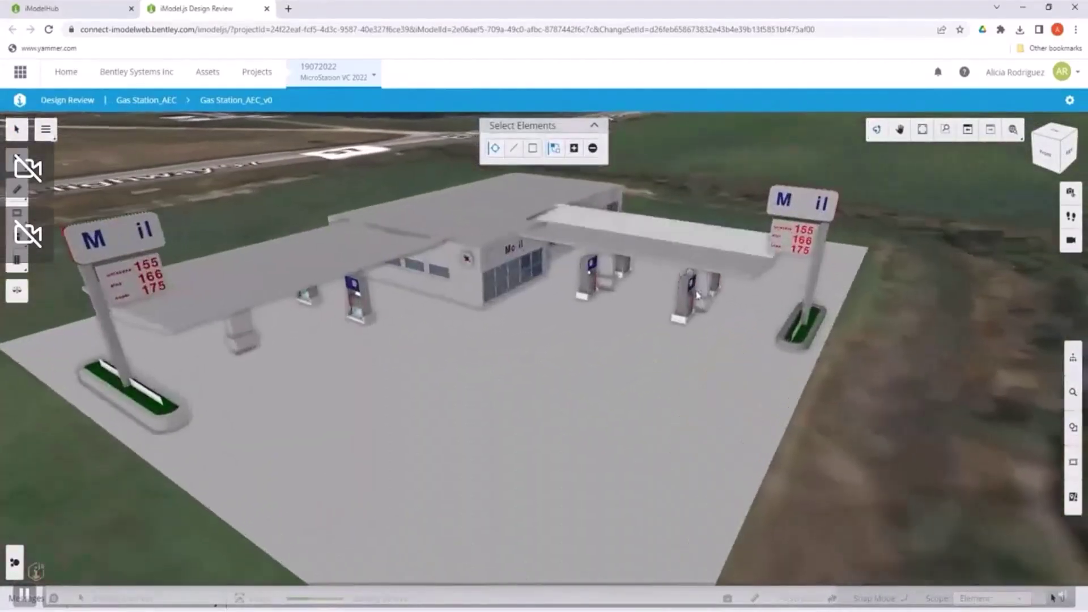
scroll(697, 367, "down", 2)
middle_click_drag(722, 429, 777, 498, "shift")
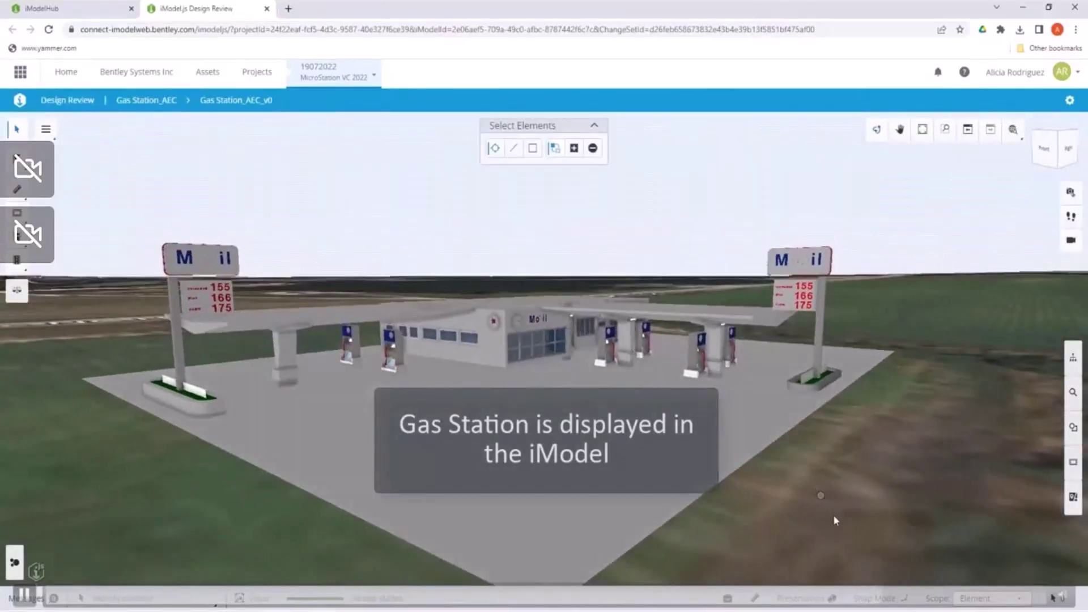
middle_click_drag(834, 519, 827, 503, "shift")
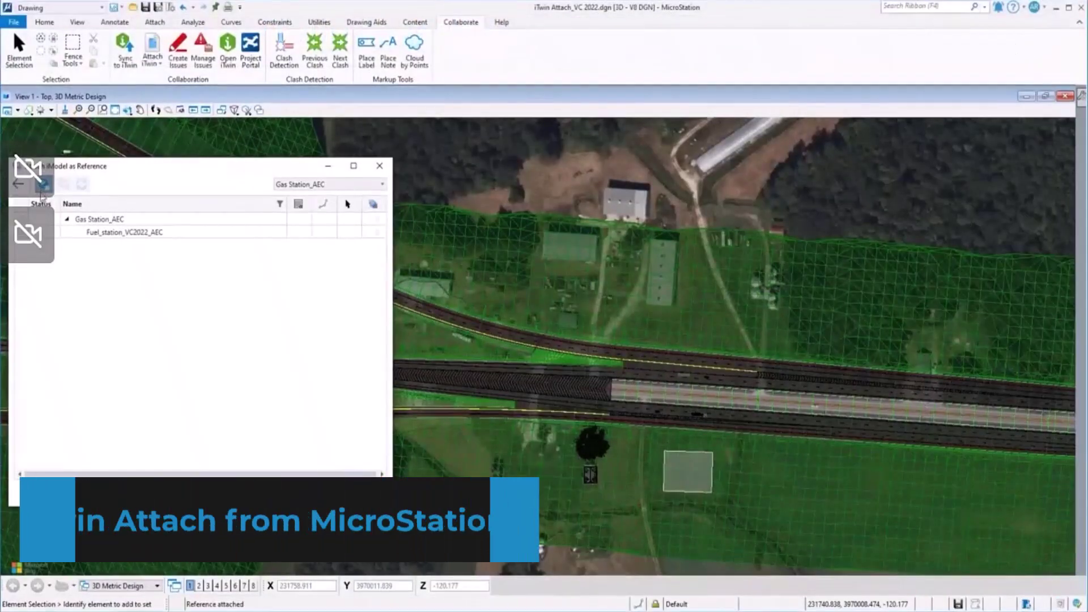
- Attach Gas Station_AEC as an iModel reference, then zoom and tilt onto the gas station
left_click(25, 220)
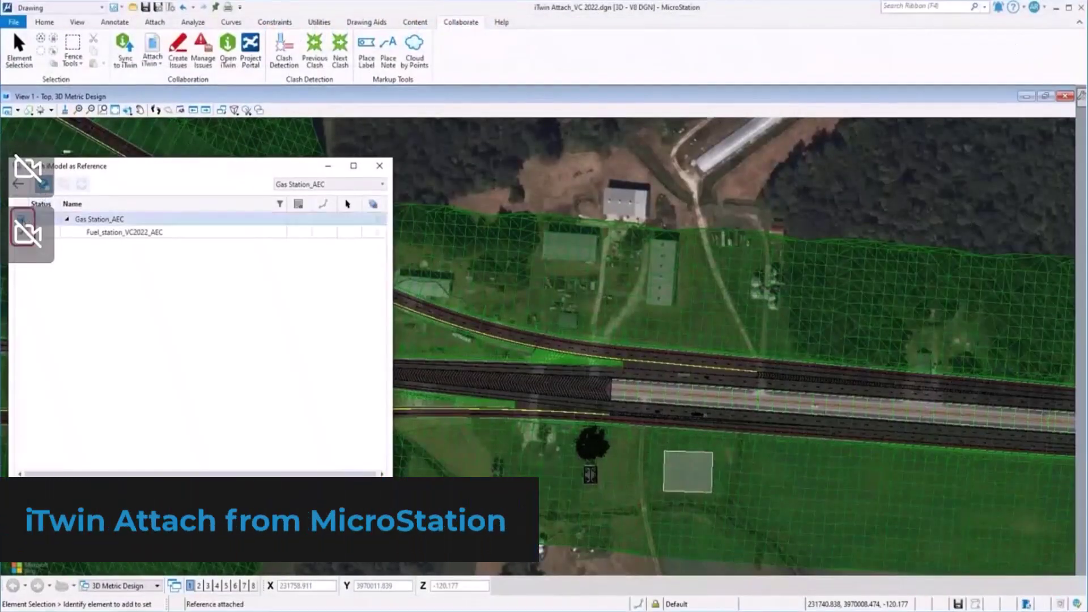
left_click(21, 218)
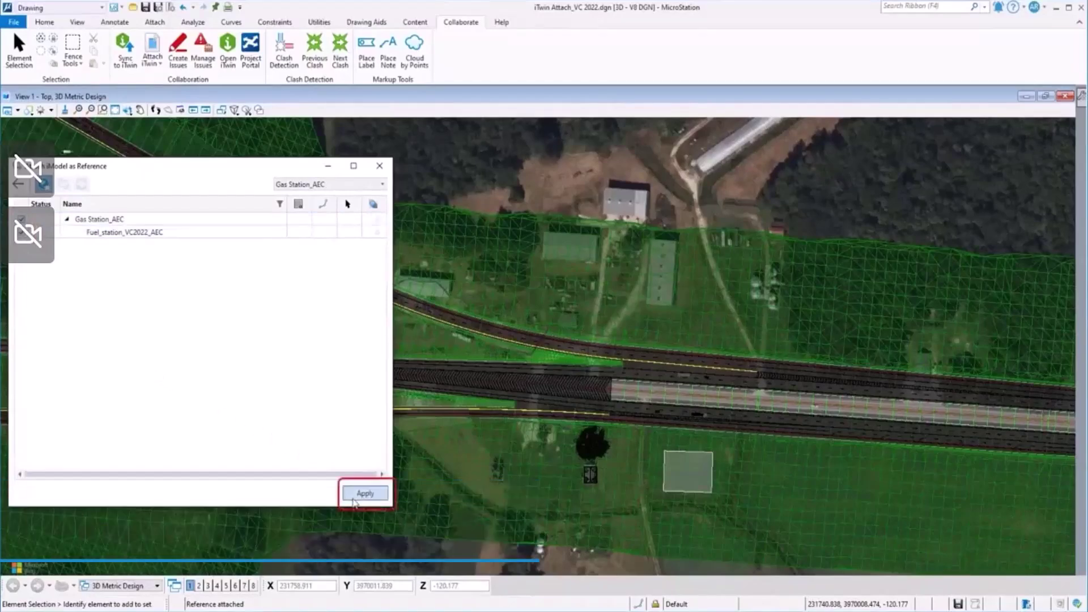
left_click(363, 494)
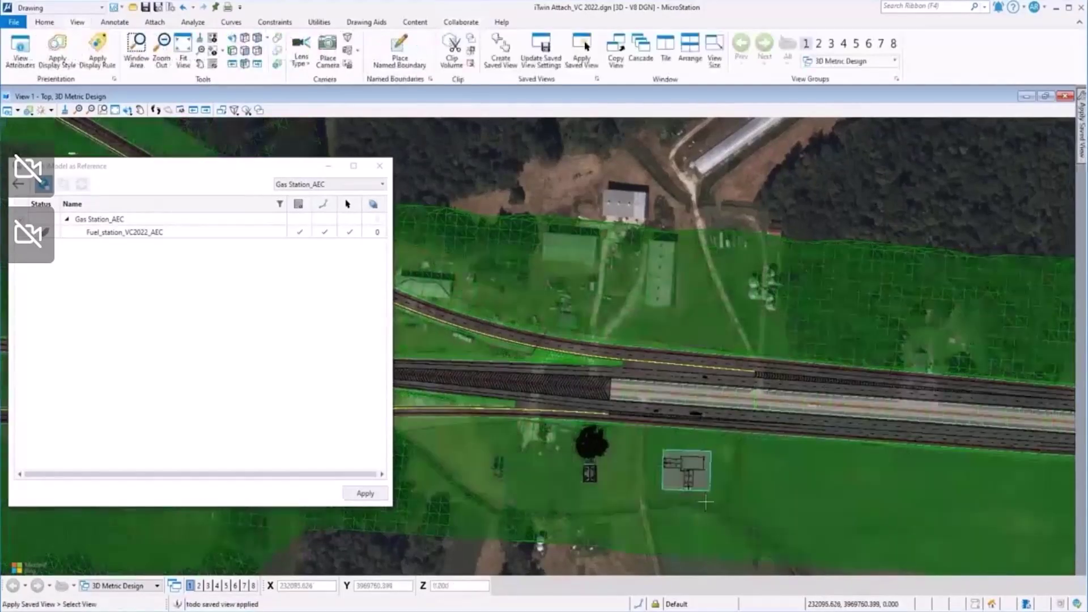
scroll(706, 502, "up", 5)
middle_click_drag(705, 498, 696, 399, "shift")
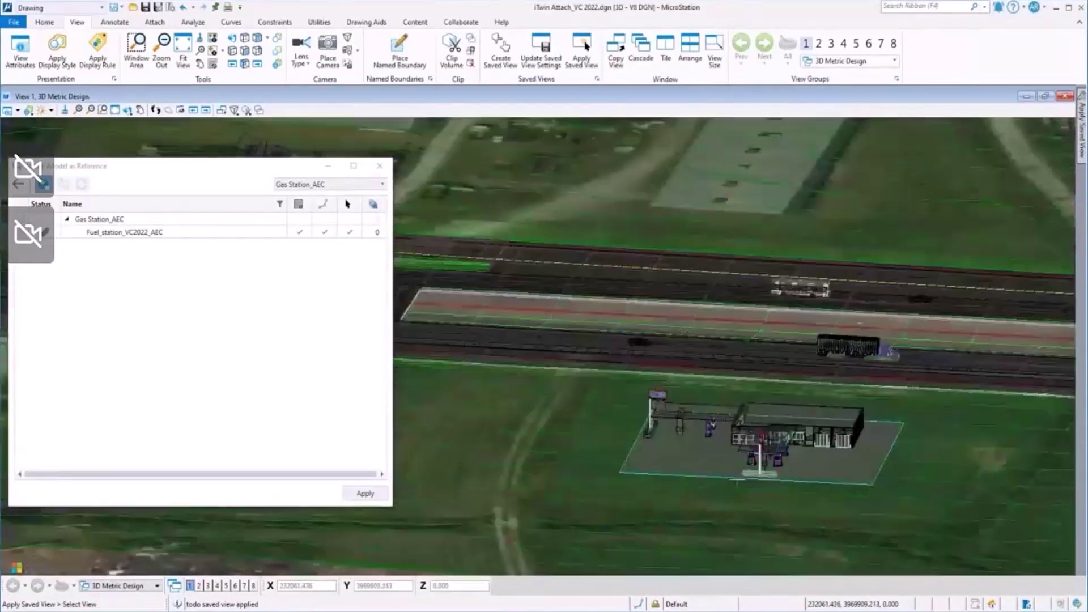
scroll(737, 479, "up", 3)
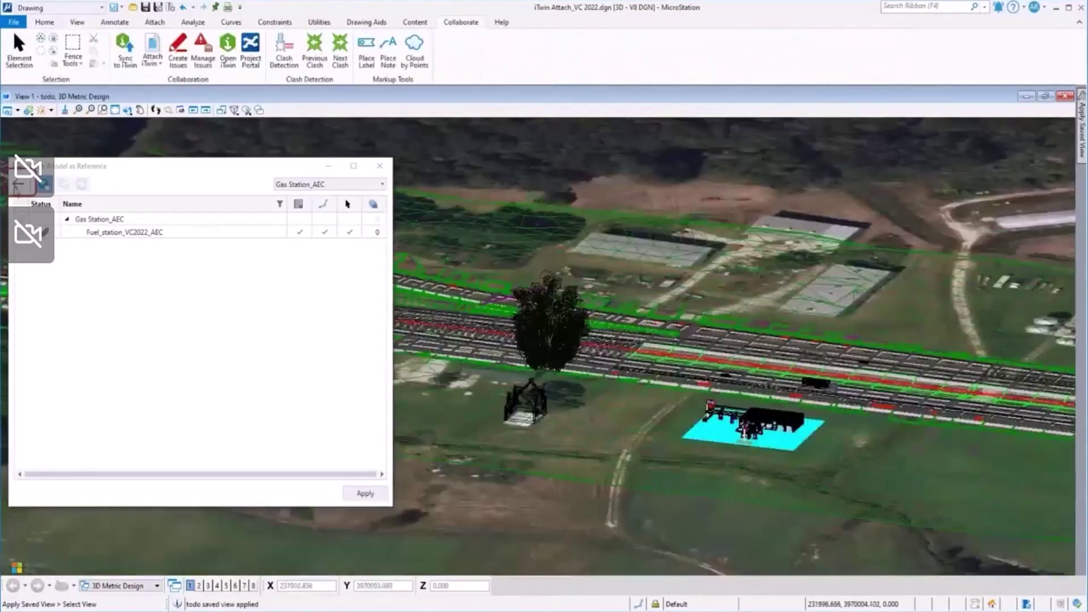
- Apply the todo saved view and attach the Office Building iModel with all its models
left_click(17, 187)
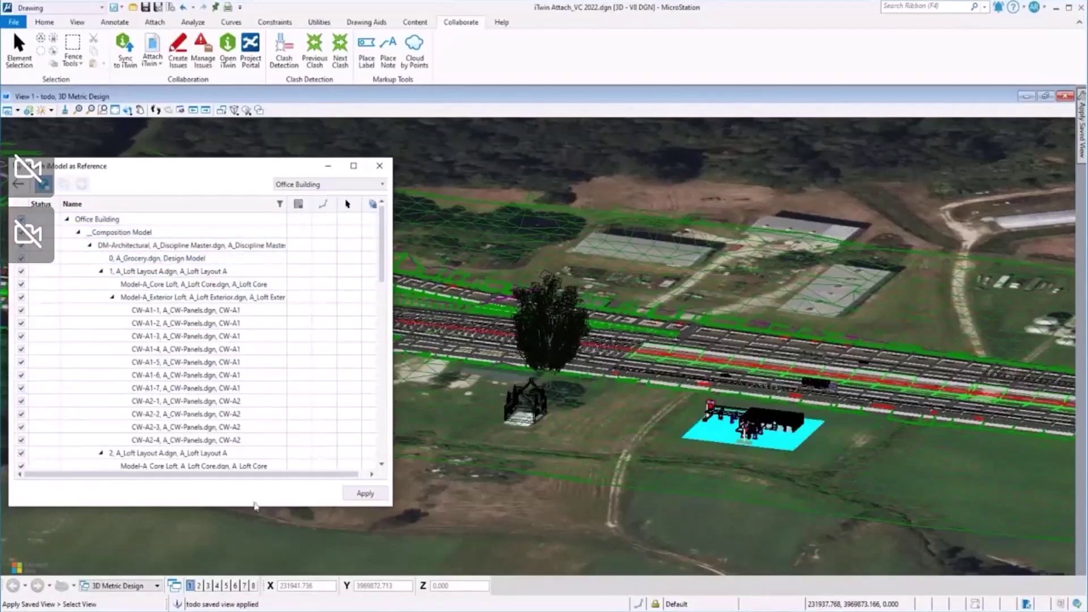
left_click(366, 494)
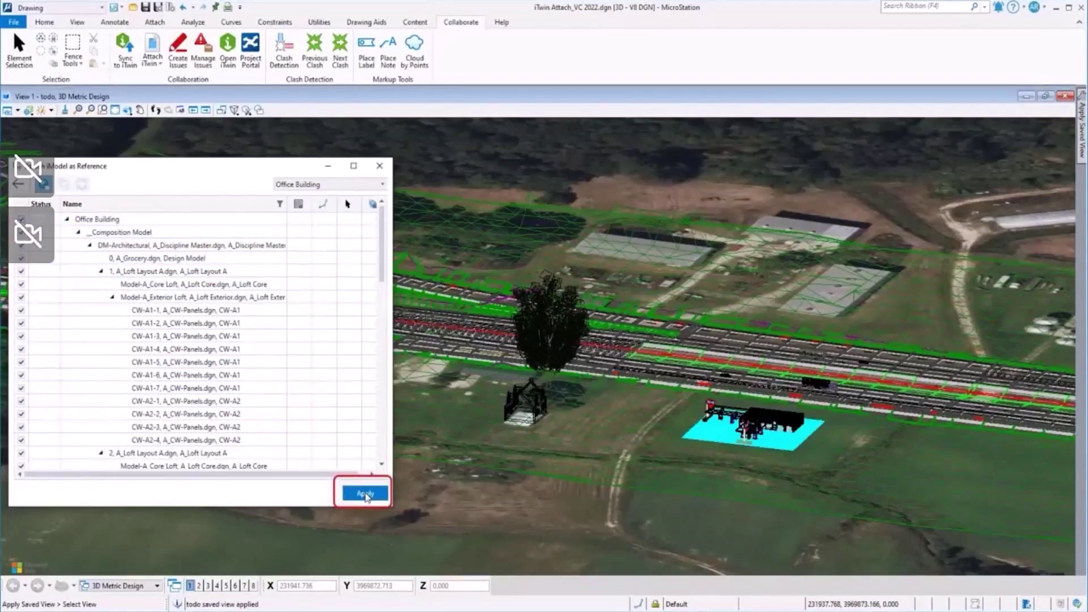